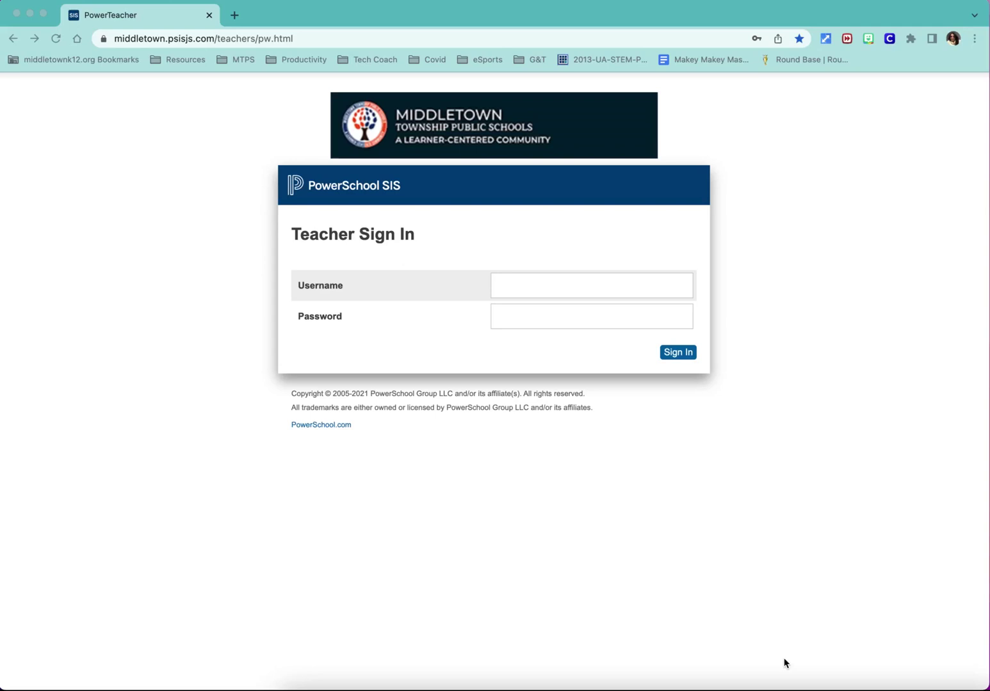
Step: Sign in to PowerSchool SIS with the saved teacher username and password
{"action": "left_click", "coordinate": [528, 284]}
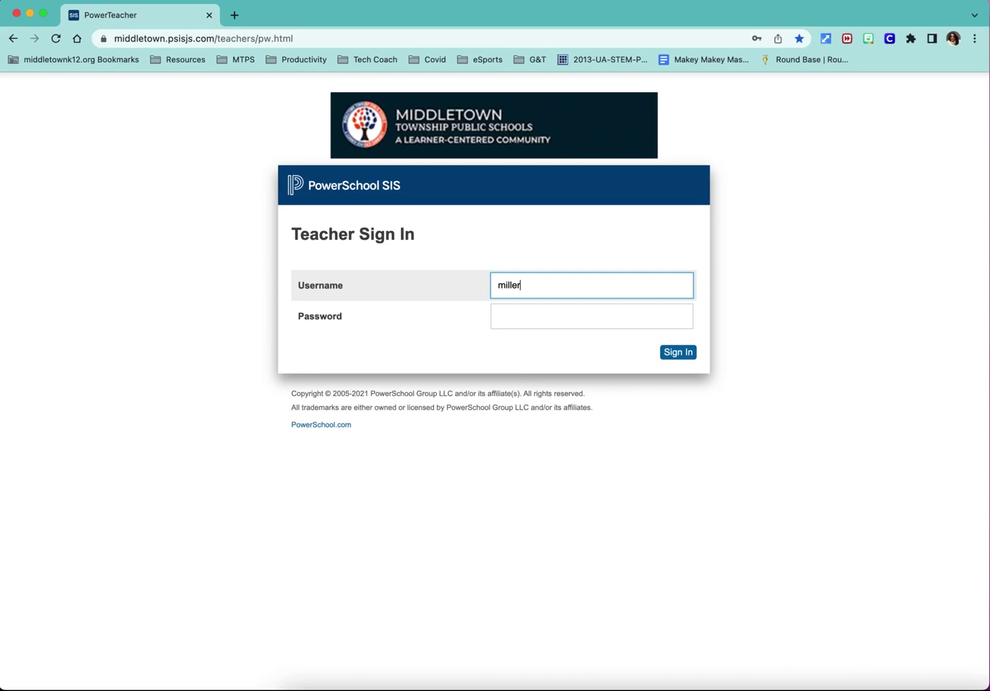
{"action": "left_click", "coordinate": [532, 324]}
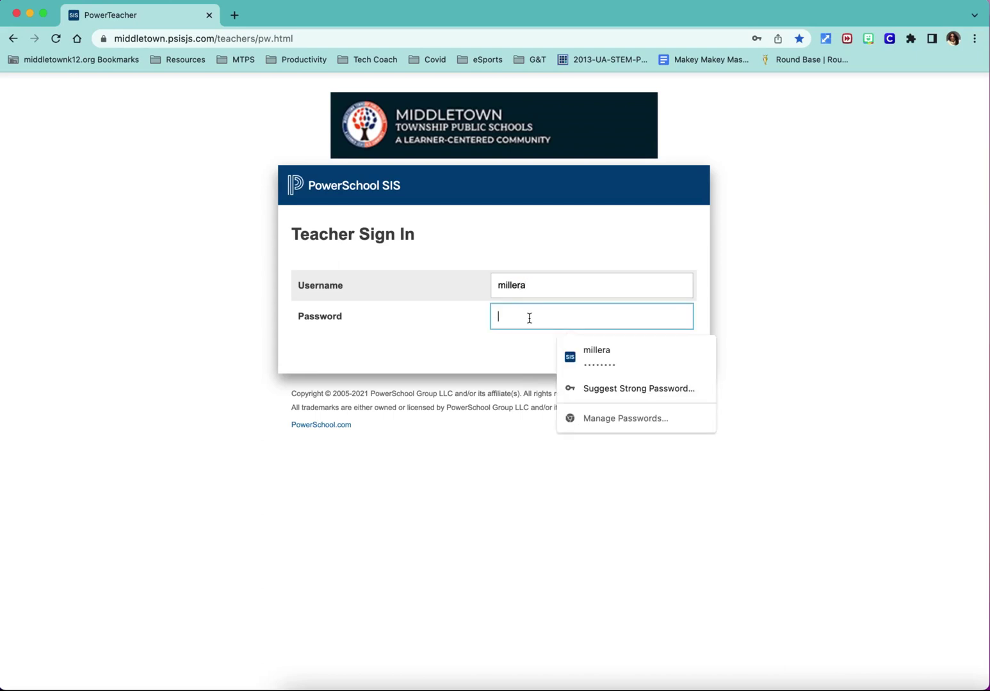
{"action": "left_click", "coordinate": [588, 352]}
{"action": "left_click", "coordinate": [680, 354]}
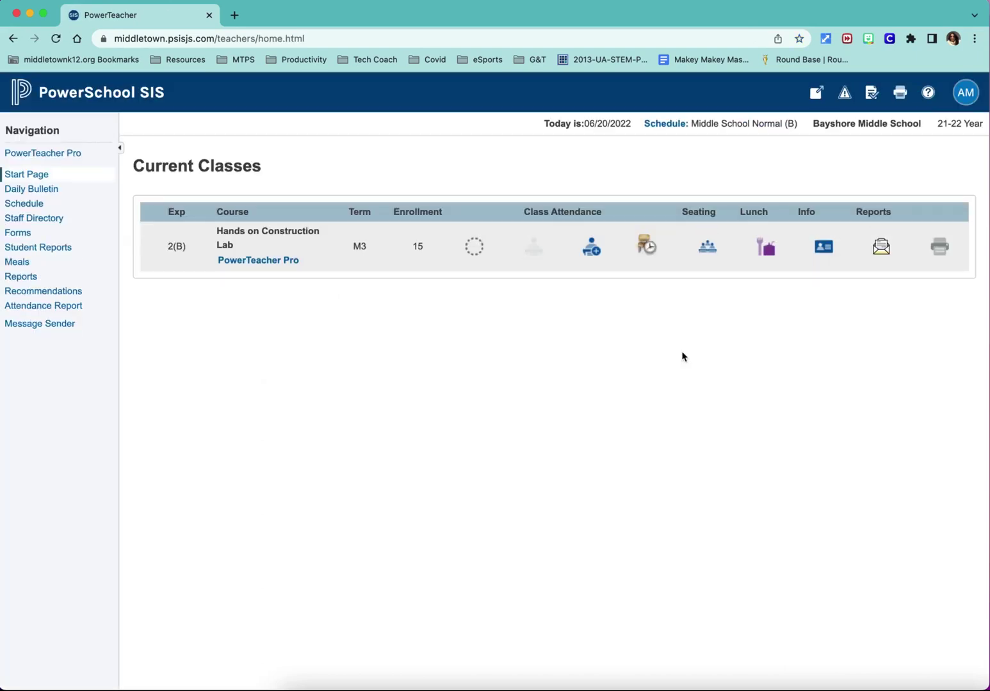
Step: Open PowerTeacher Pro for Hands on Construction Lab and show its Reports list
{"action": "left_click", "coordinate": [68, 154]}
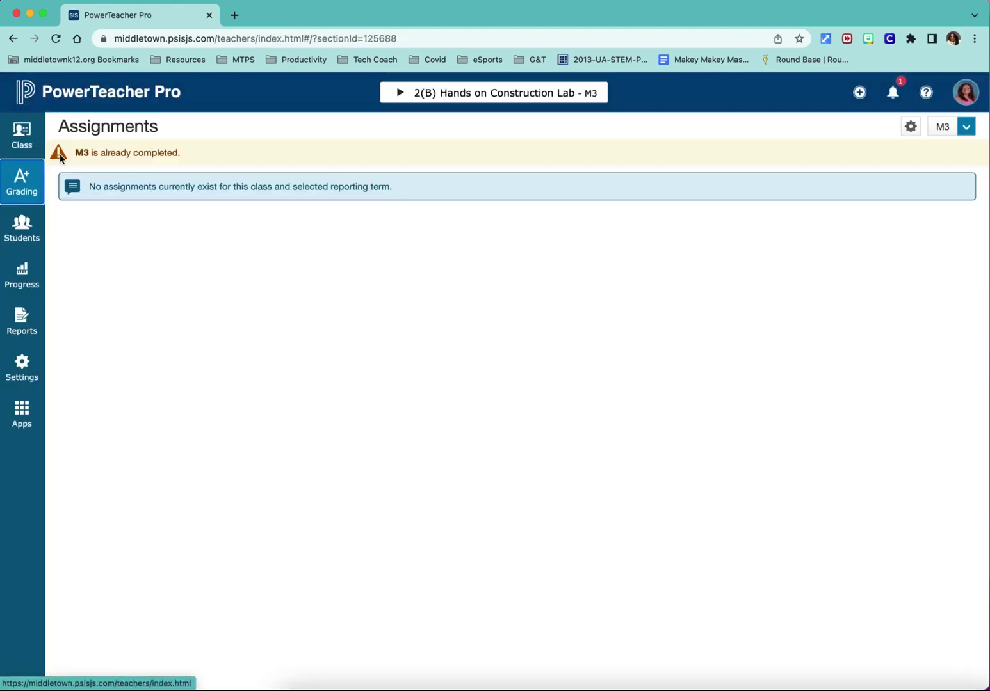
{"action": "left_click", "coordinate": [23, 318]}
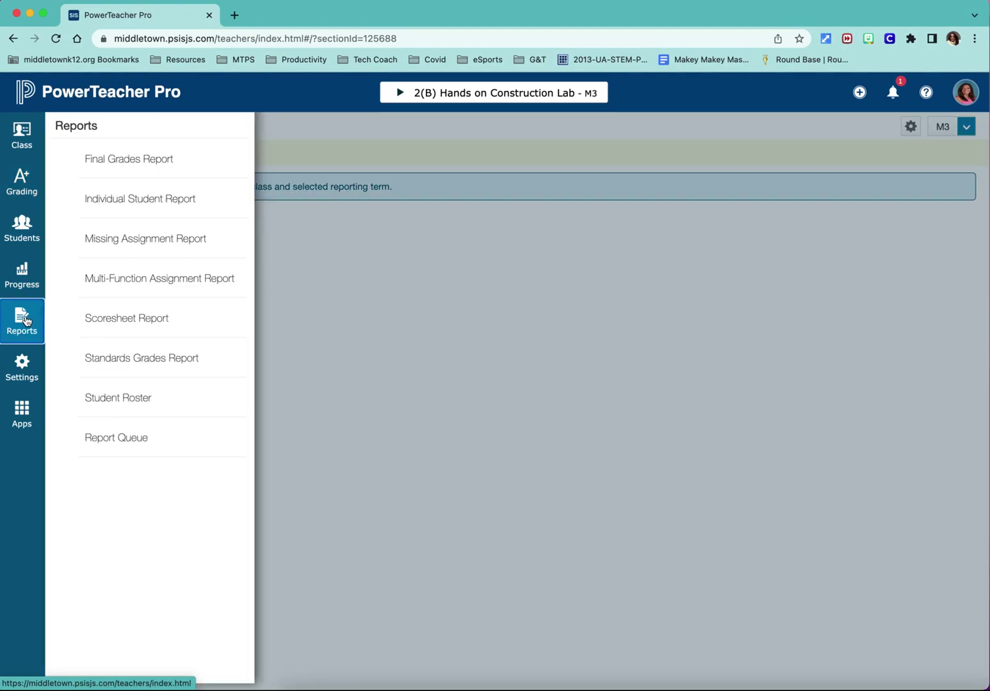
Step: Run the Final Grades Report with Hands on Construction Lab selected
{"action": "left_click", "coordinate": [156, 165]}
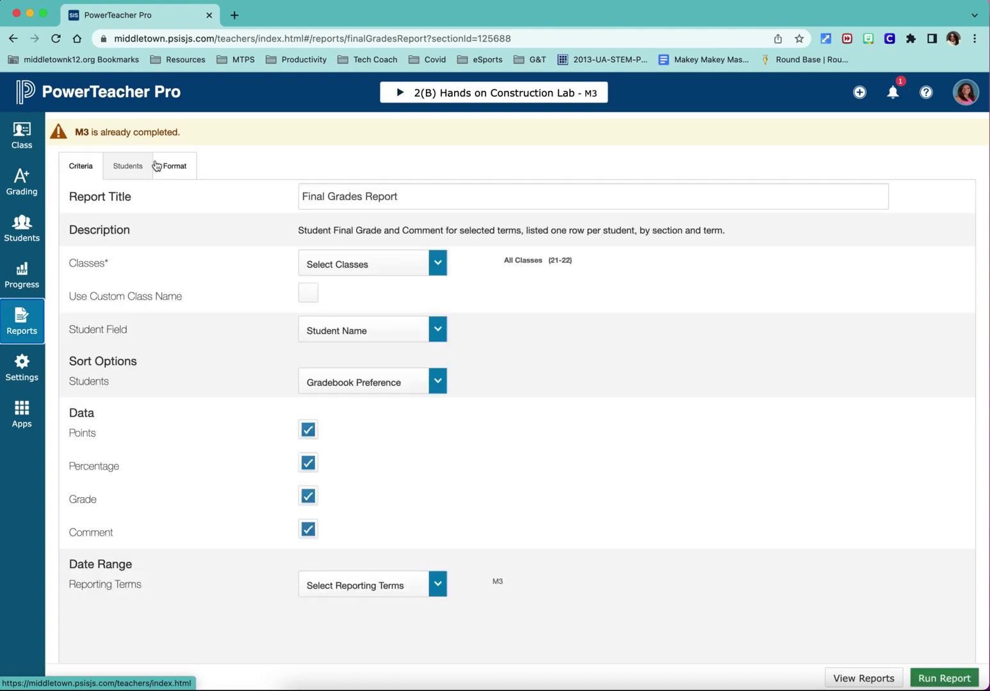
{"action": "left_click", "coordinate": [438, 266]}
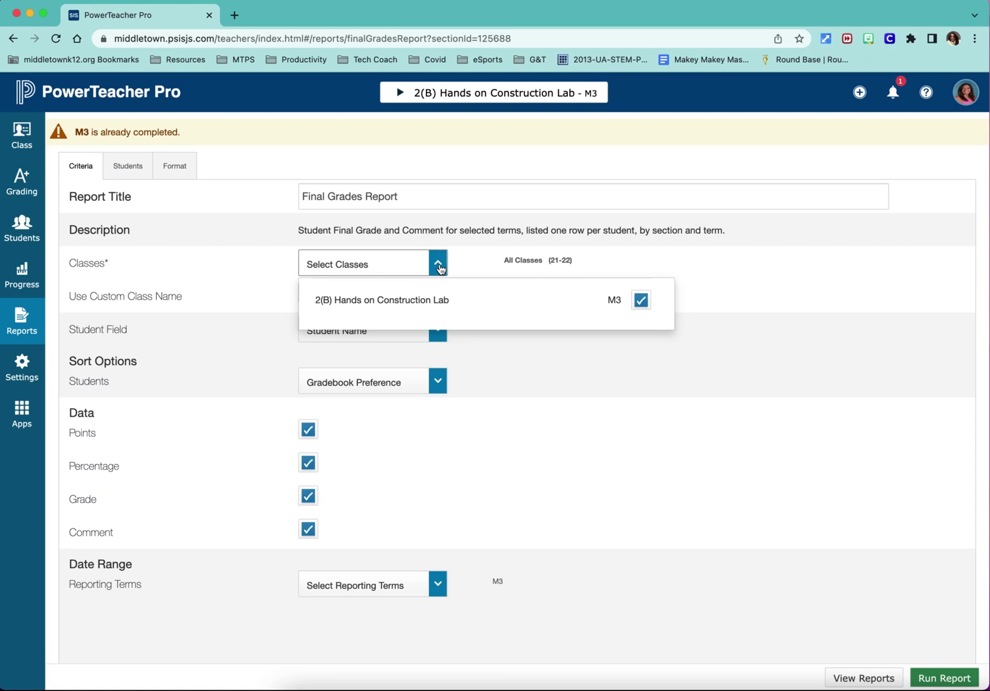
{"action": "left_click", "coordinate": [439, 266]}
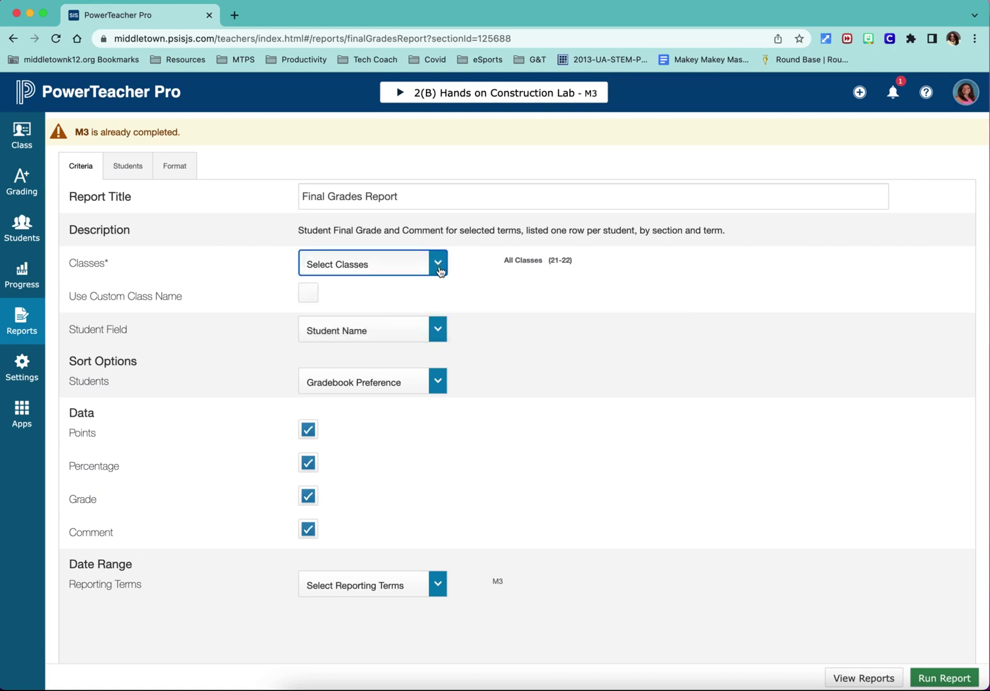
{"action": "scroll", "coordinate": [393, 542], "scroll_direction": "down", "scroll_amount": 3}
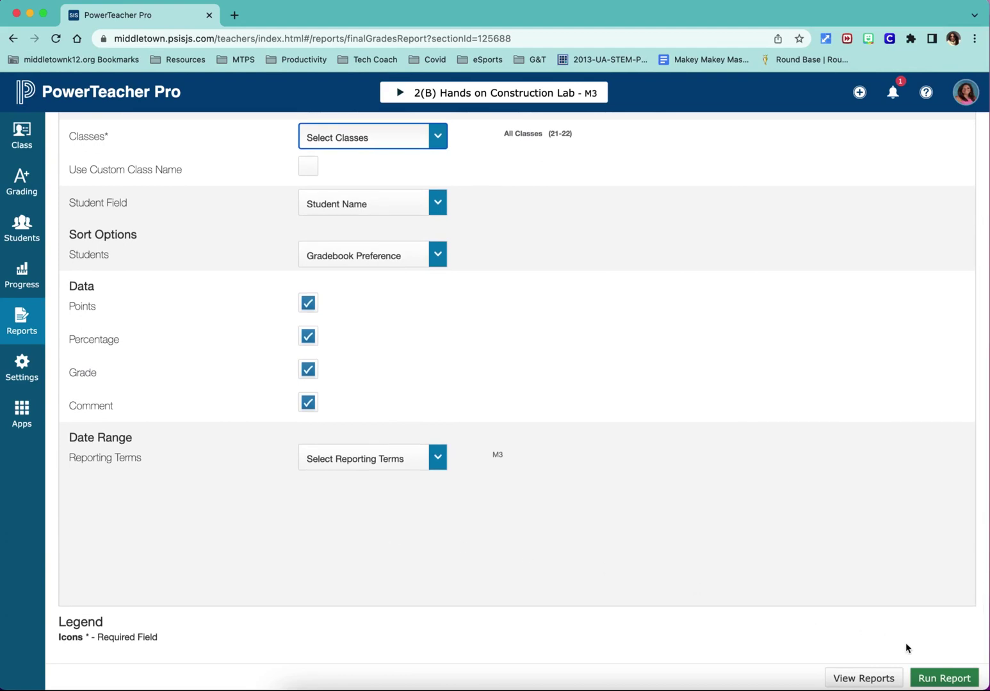
{"action": "left_click", "coordinate": [939, 679]}
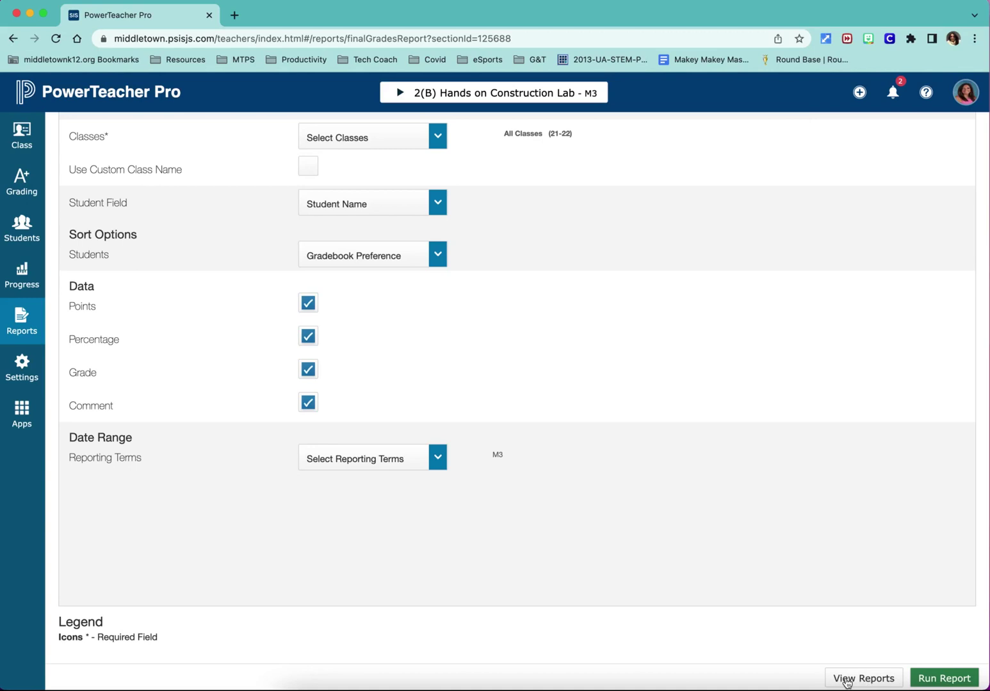
Step: Download the 6/20/2022 08:23 AM Final Grades Report PDF from the Report Queue
{"action": "left_click", "coordinate": [859, 679]}
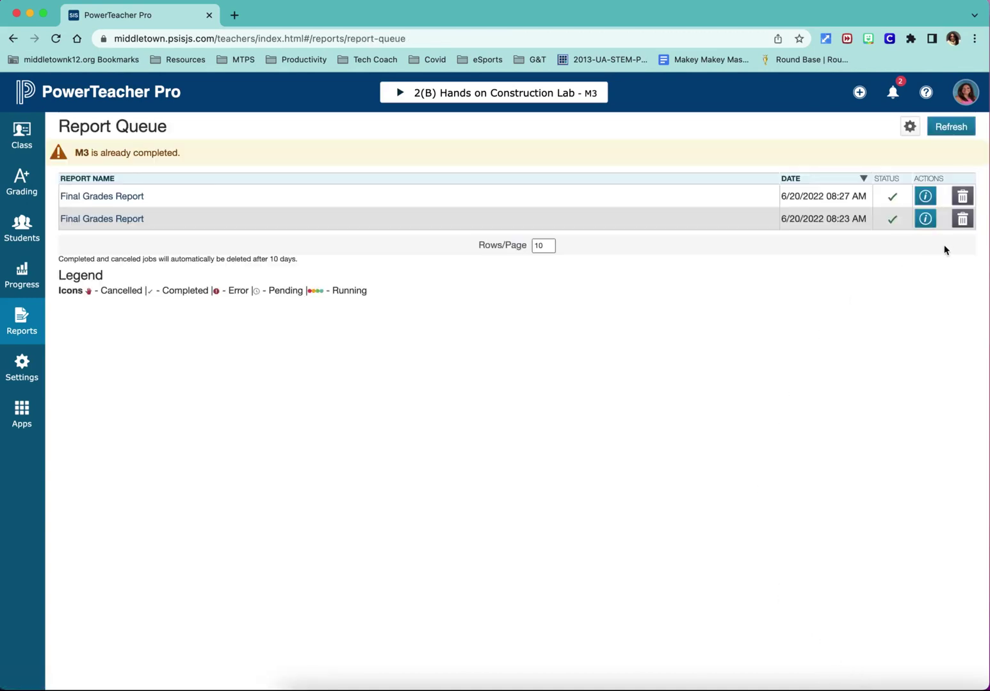
{"action": "left_click", "coordinate": [99, 221]}
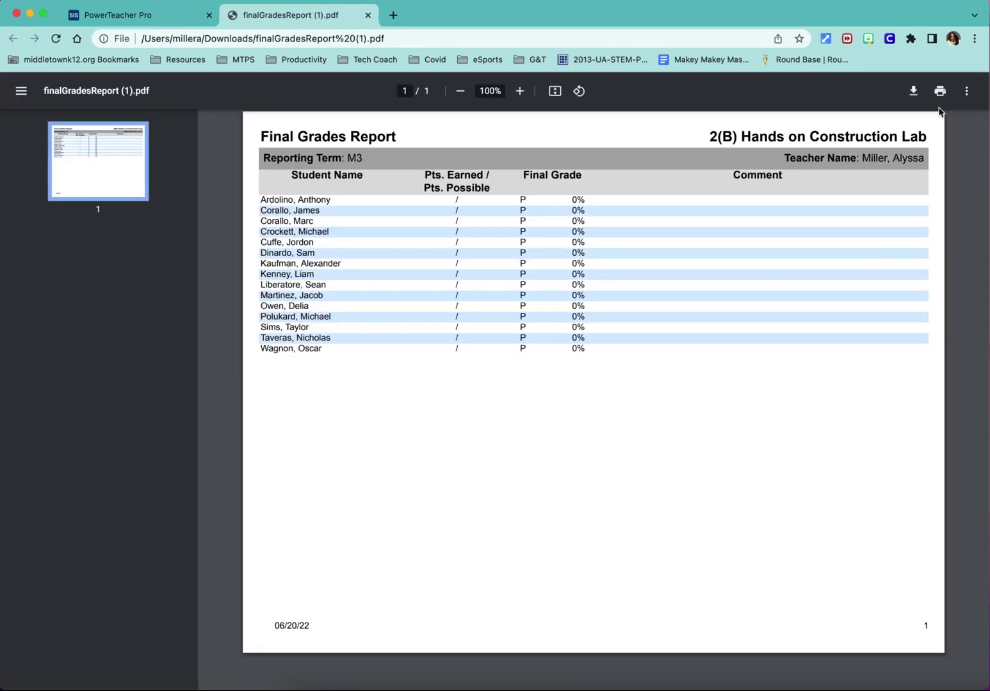
Step: Bring up the print dialog for the Final Grades Report PDF
{"action": "left_click", "coordinate": [939, 90]}
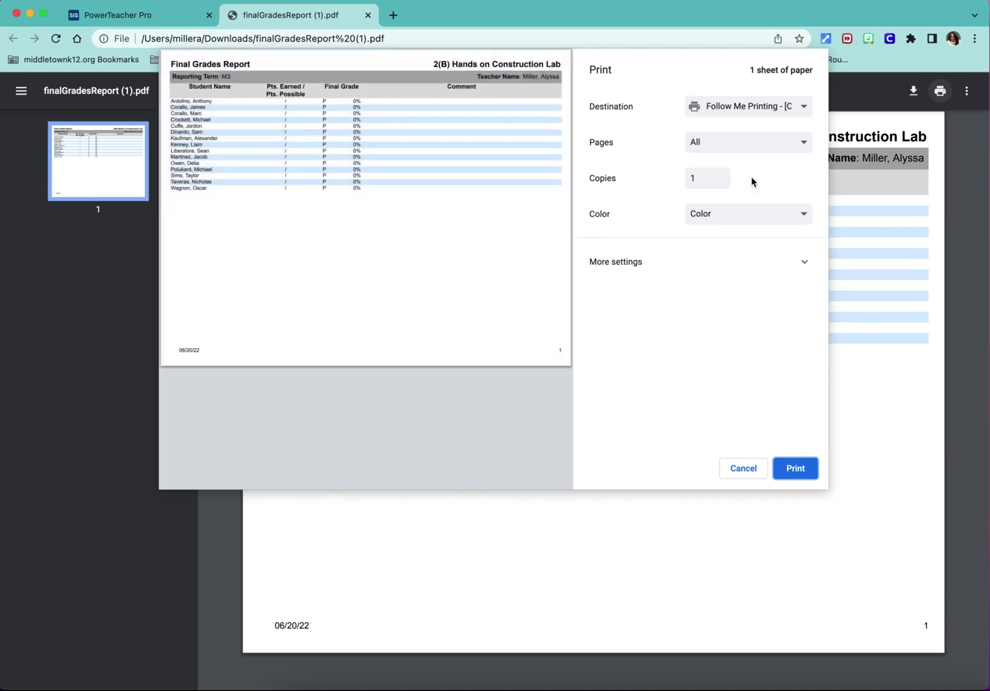